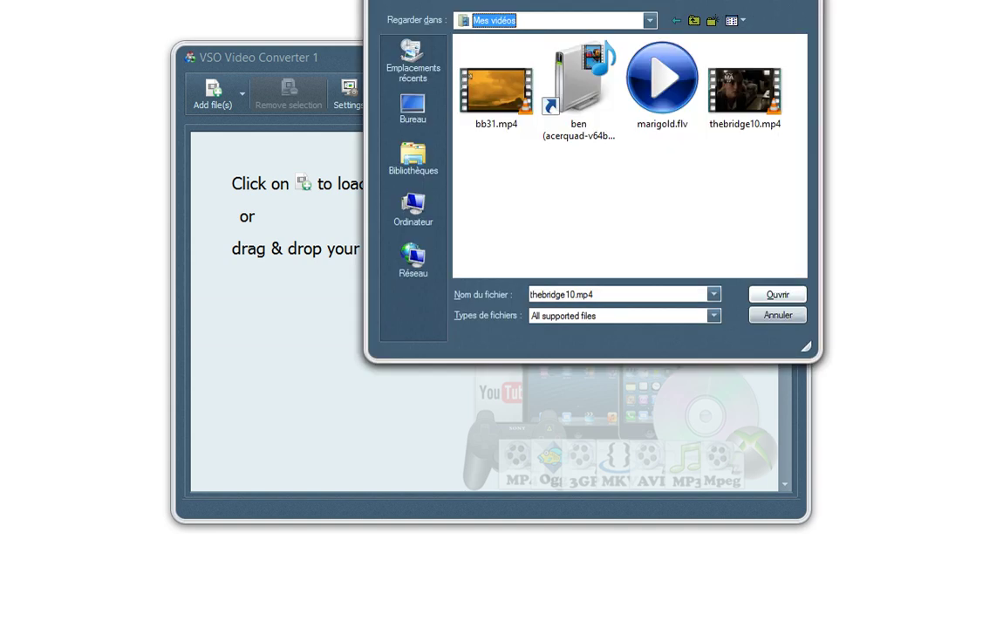
# Step: Load thebridge10.mp4 into the converter and set the output format to the Apple iPad - H264 tablet profile
pyautogui.click(744, 91)
pyautogui.press('Return')
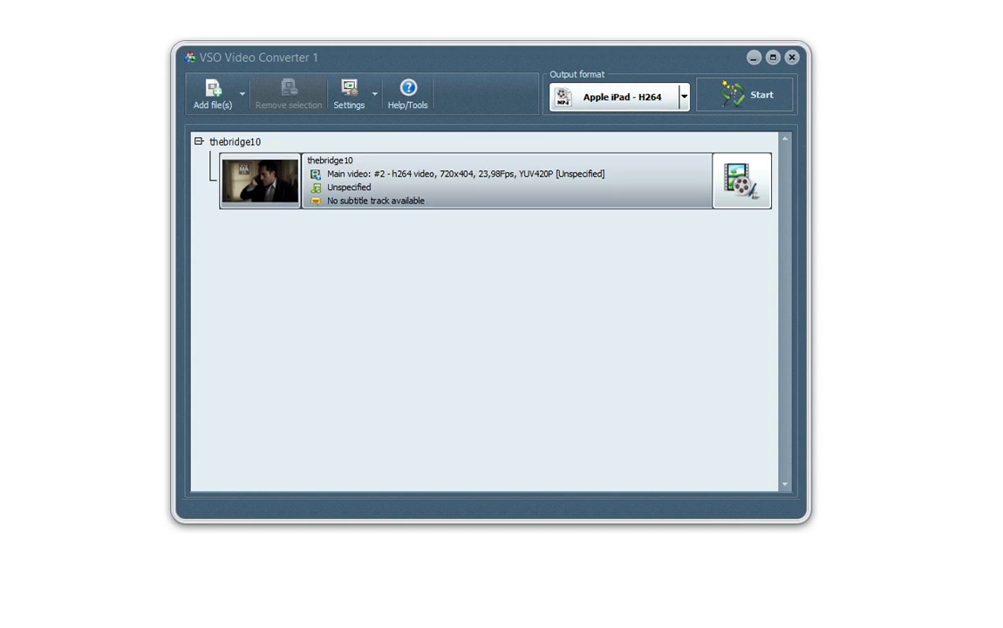
pyautogui.click(610, 97)
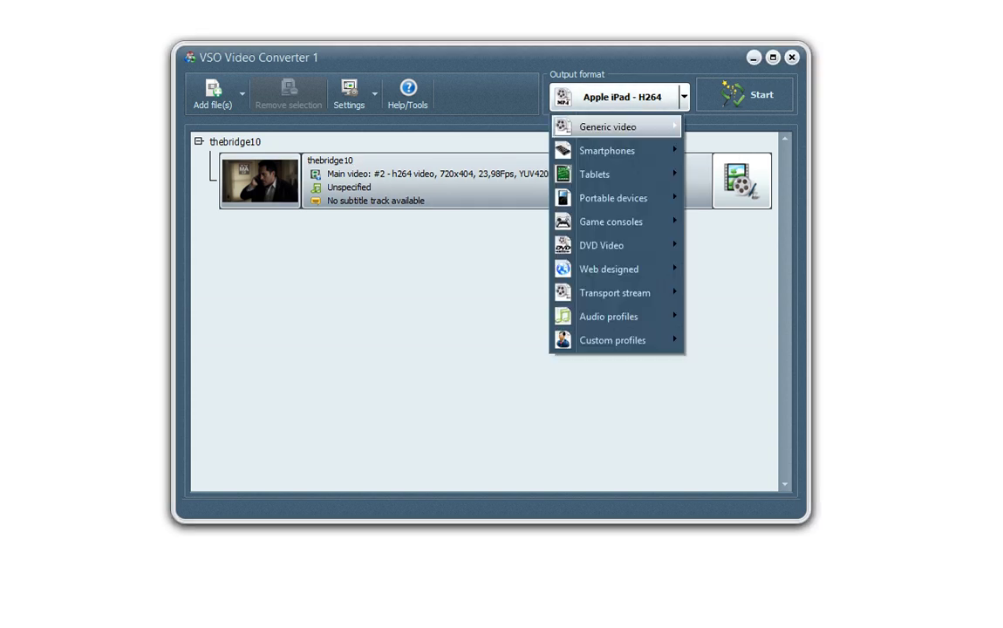
pyautogui.moveTo(607, 126)
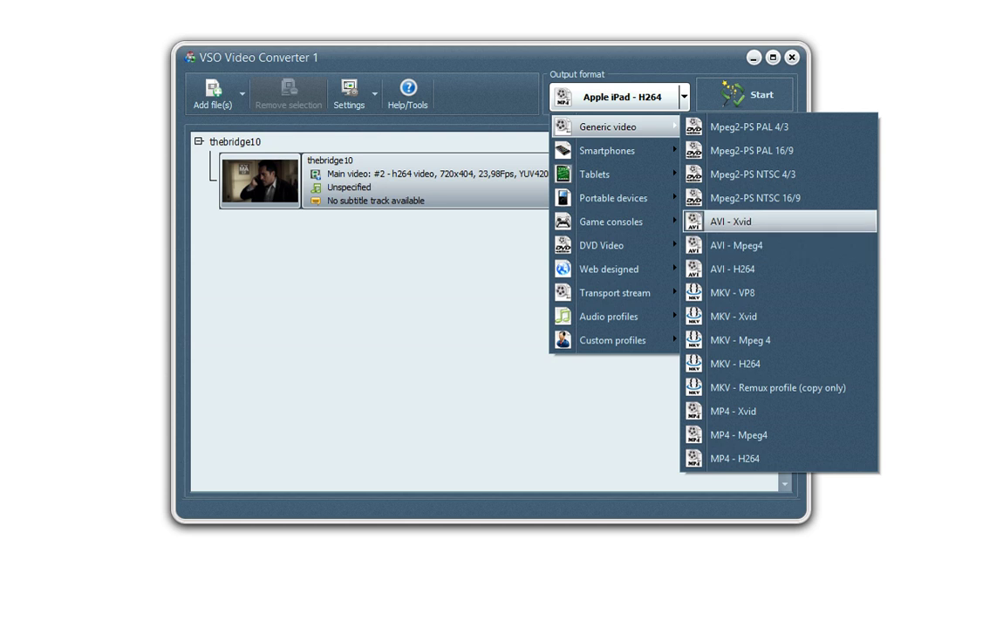
pyautogui.moveTo(613, 198)
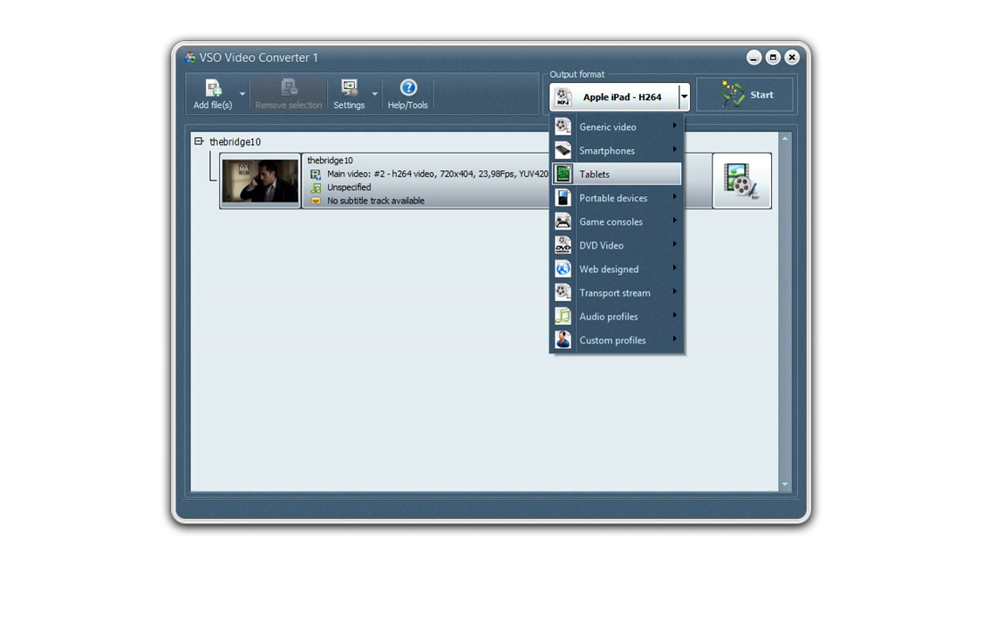
pyautogui.moveTo(610, 174)
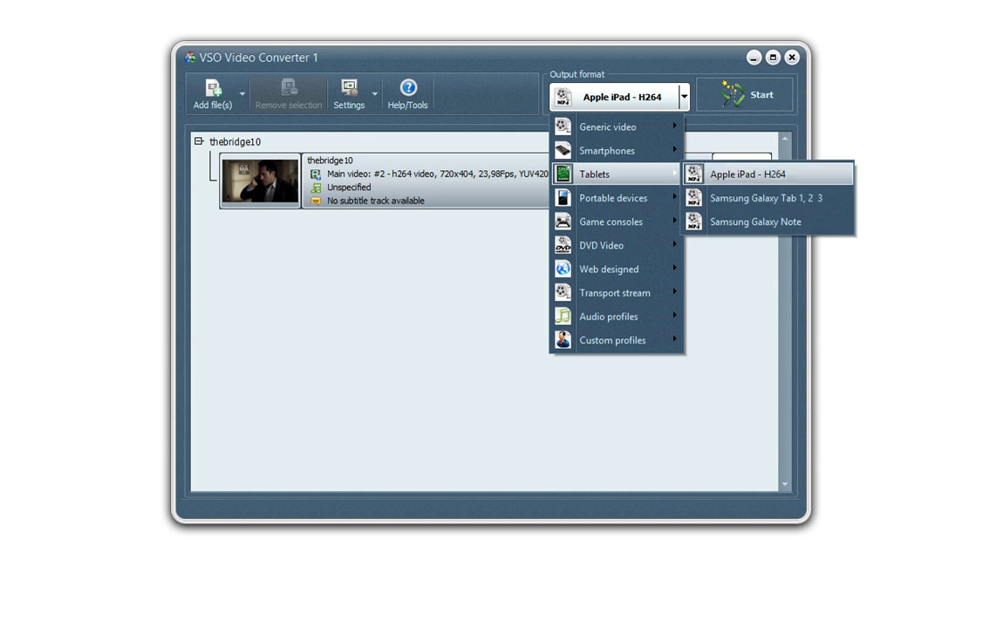
pyautogui.click(748, 173)
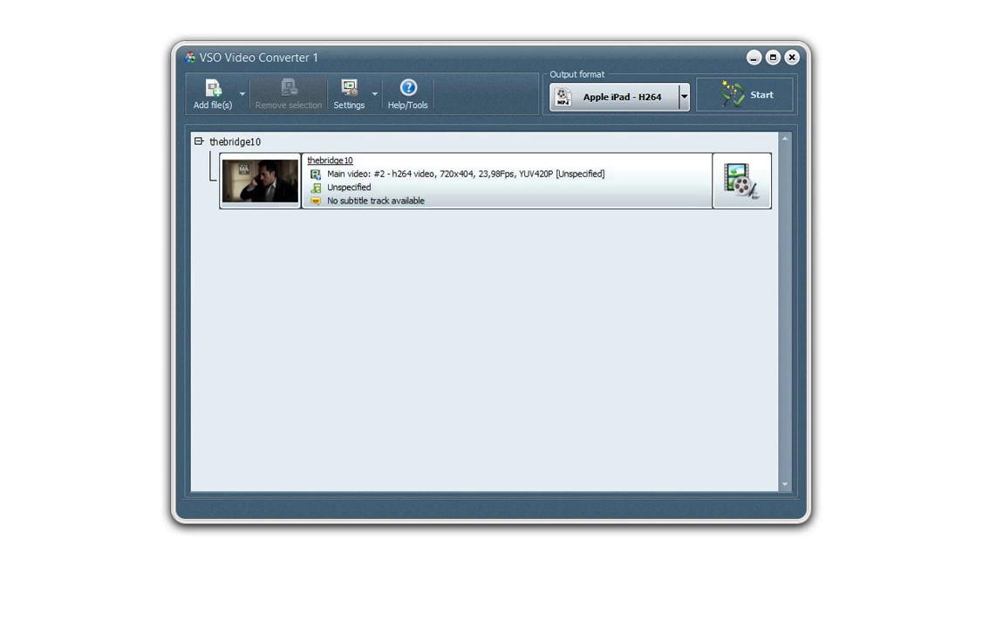
# Step: Open thebridge10 in the video editor and play a few seconds of its preview before pausing it
pyautogui.click(740, 181)
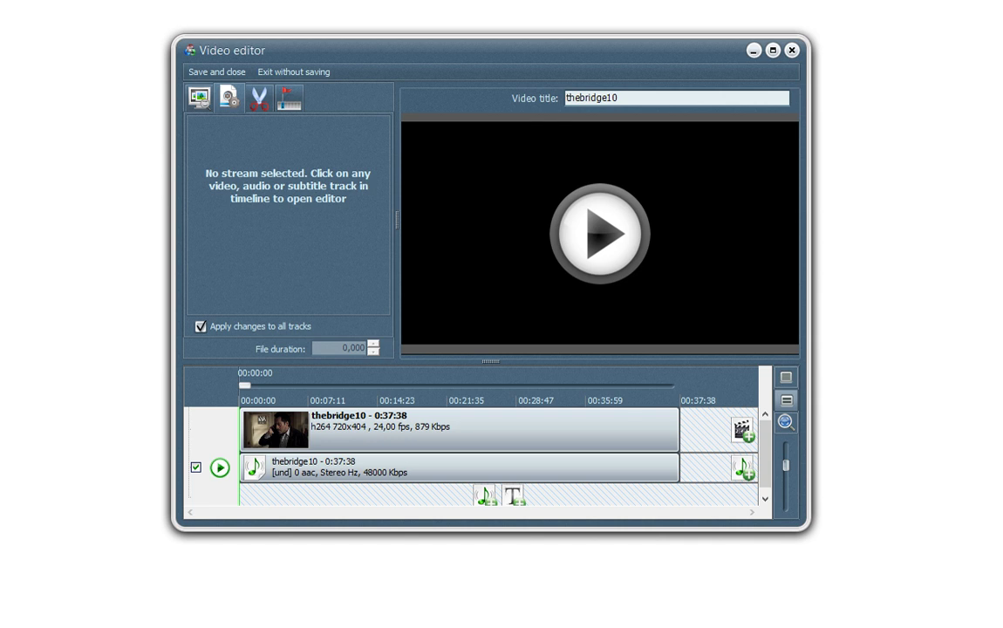
pyautogui.press('space')
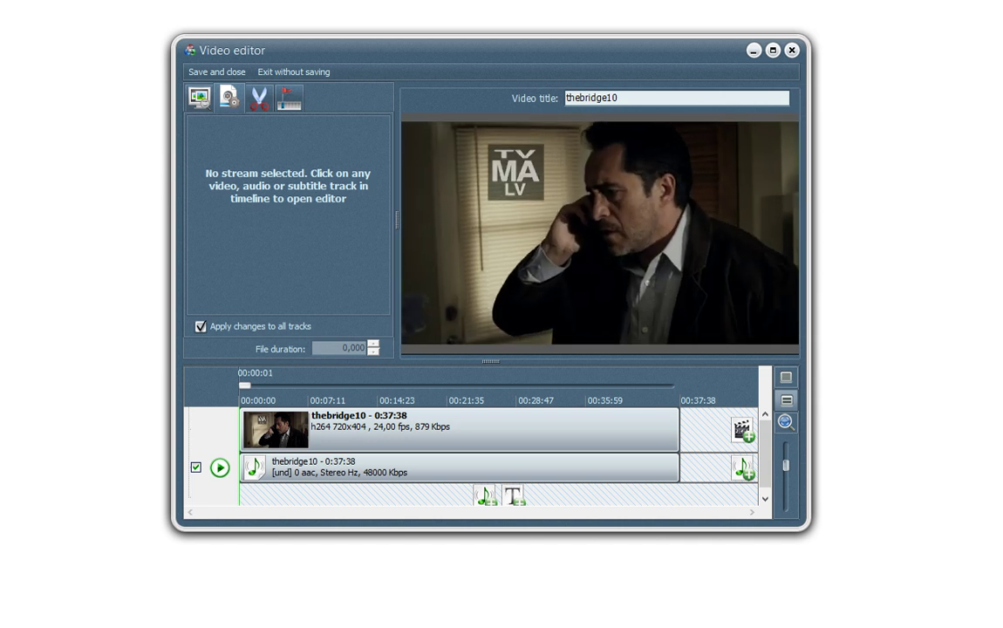
pyautogui.press('space')
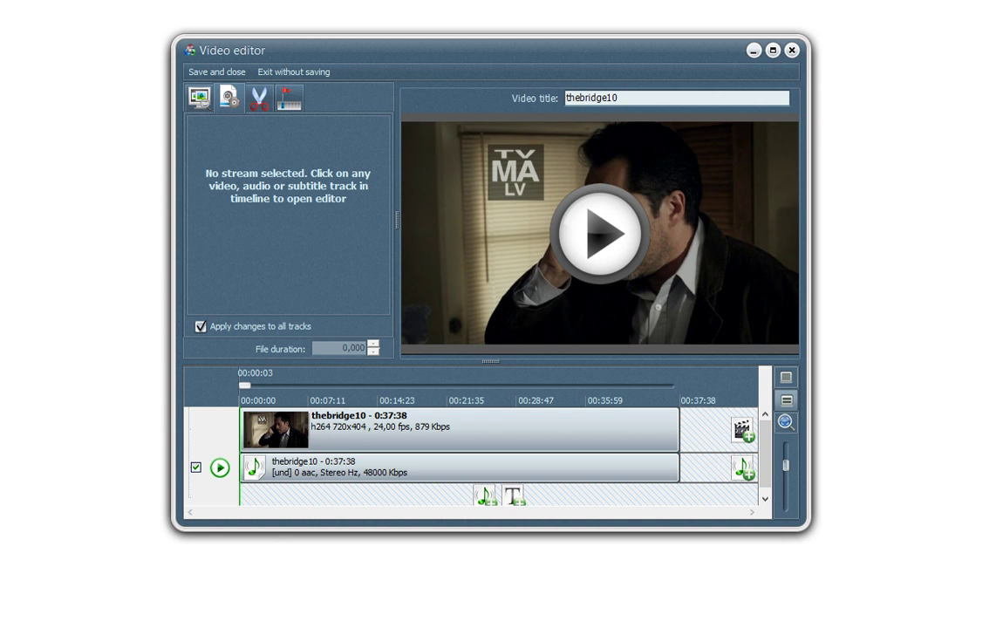
# Step: Slightly raise the brightness and contrast of the thebridge10 video track and display its bitrate settings
pyautogui.click(493, 429)
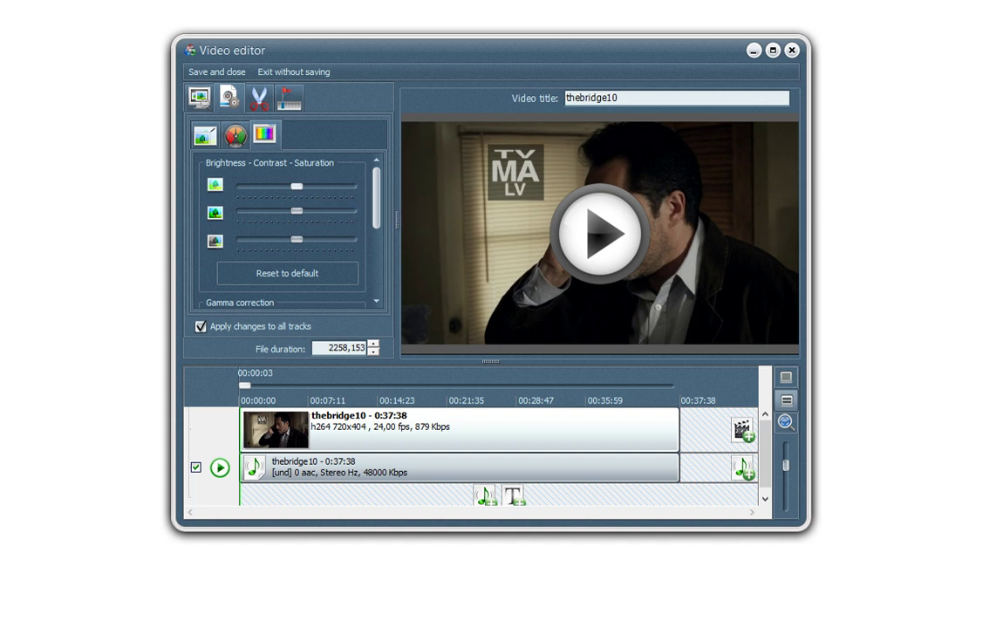
pyautogui.moveTo(296, 186); pyautogui.dragTo(300, 211)
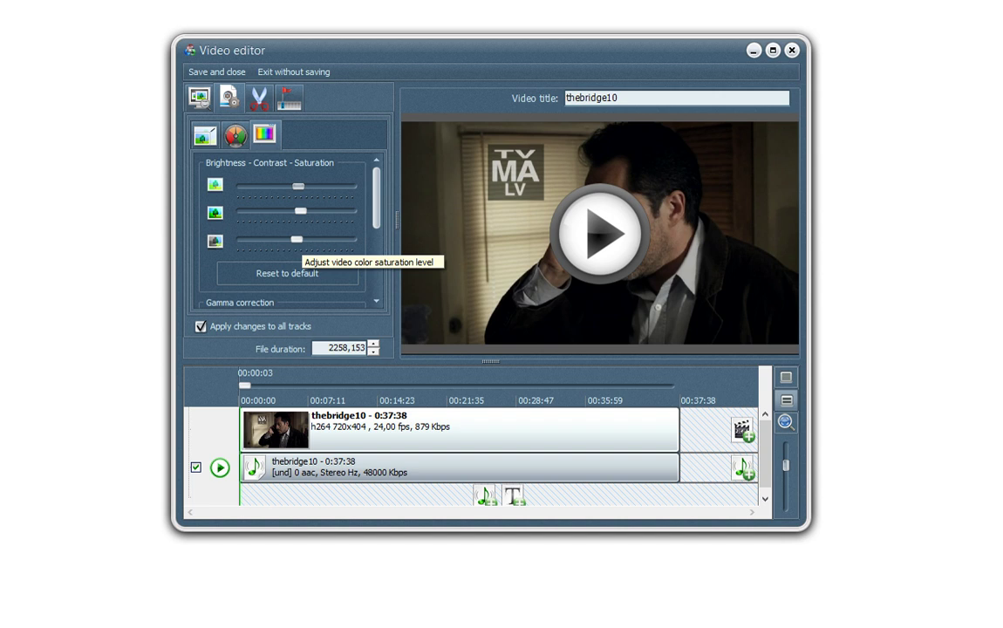
pyautogui.click(234, 134)
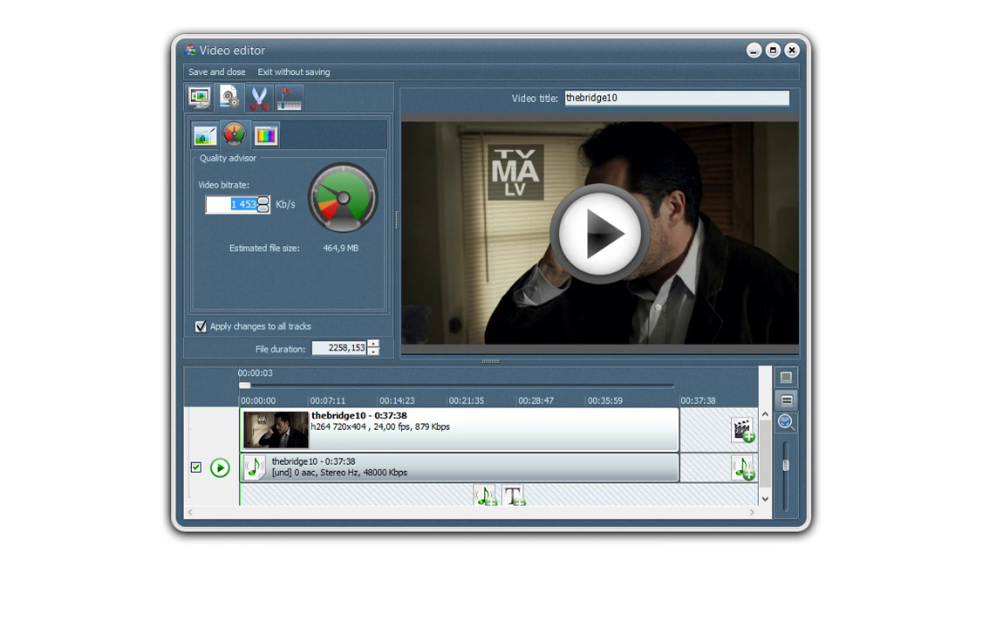
# Step: Rotate the video track's image by 180° in its resize and fit settings
pyautogui.click(204, 135)
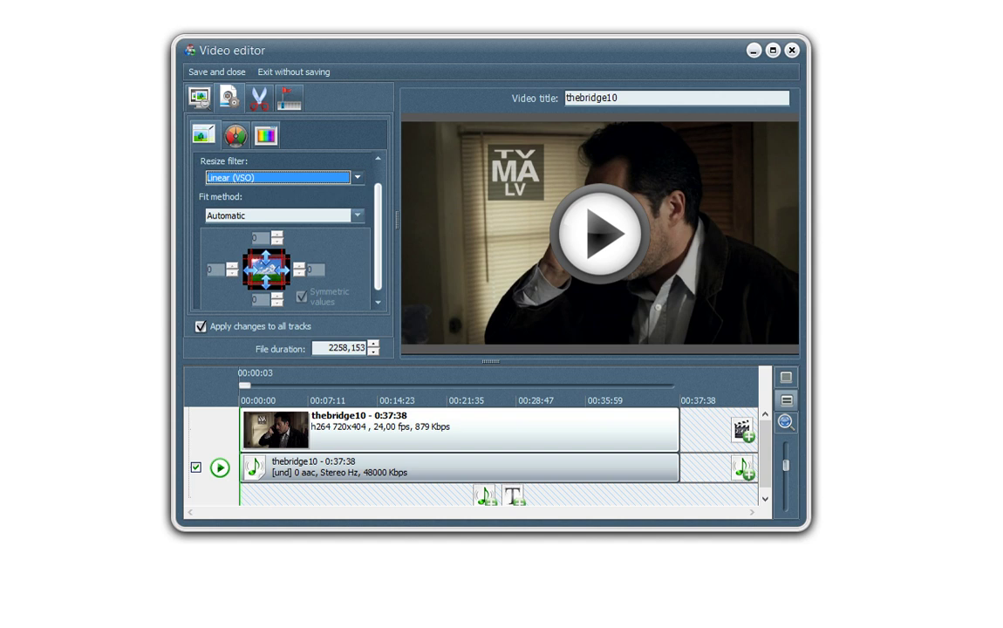
pyautogui.scroll(-1, 284, 231)
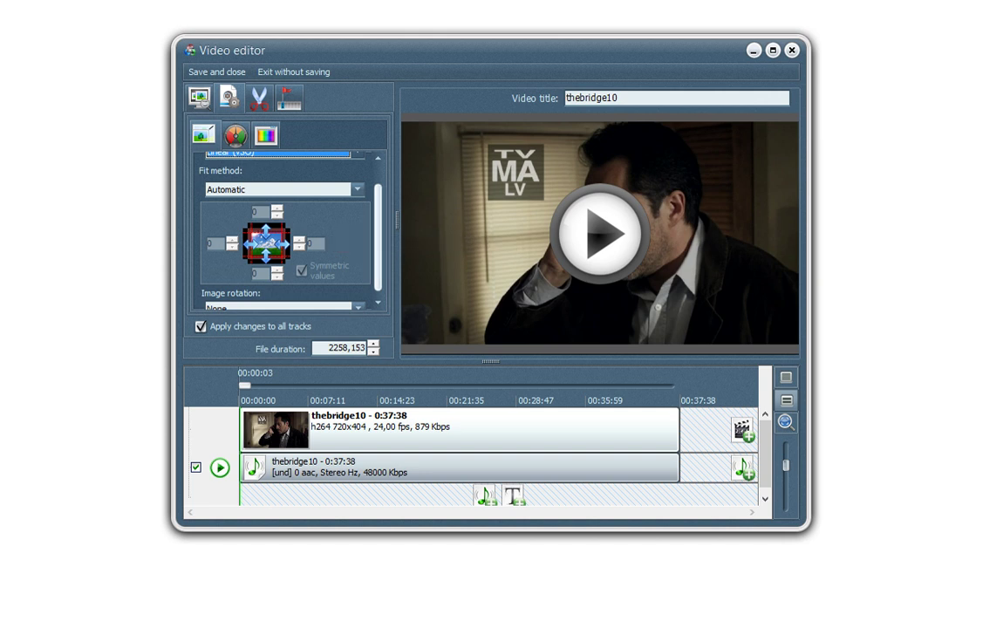
pyautogui.scroll(-1, 288, 231)
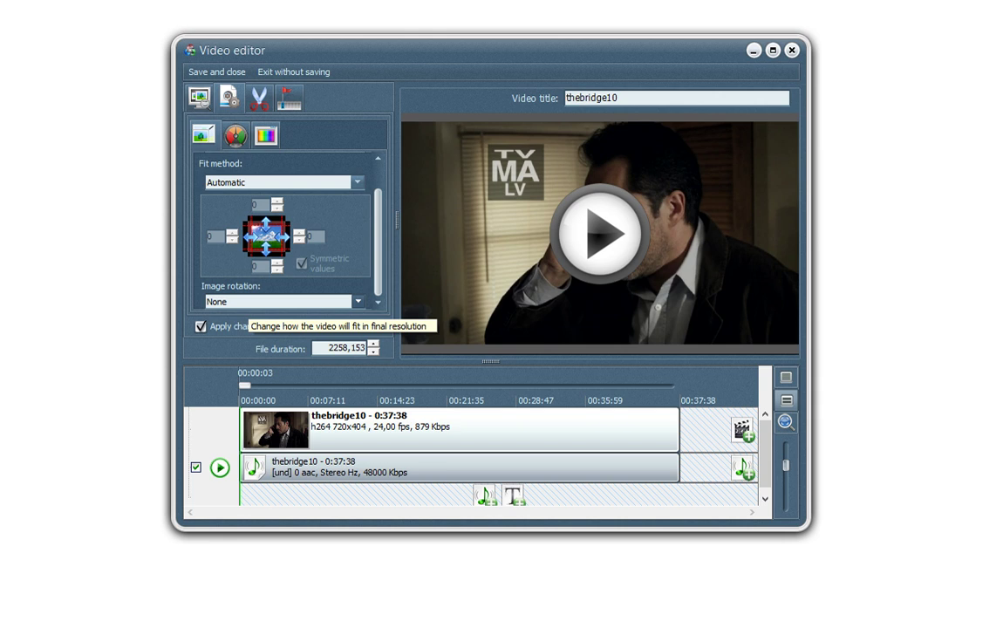
pyautogui.click(357, 301)
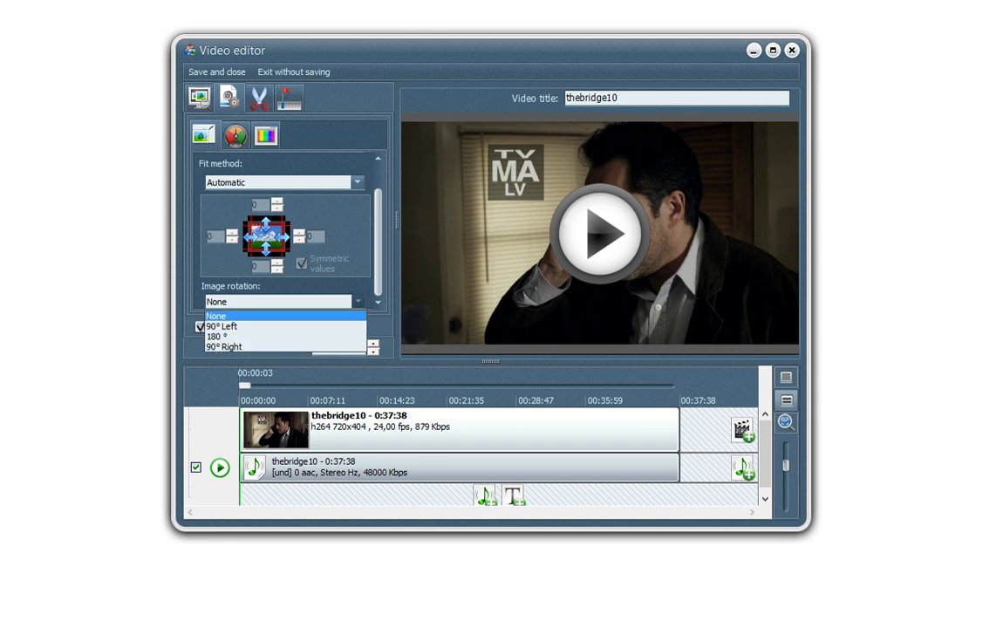
pyautogui.click(218, 336)
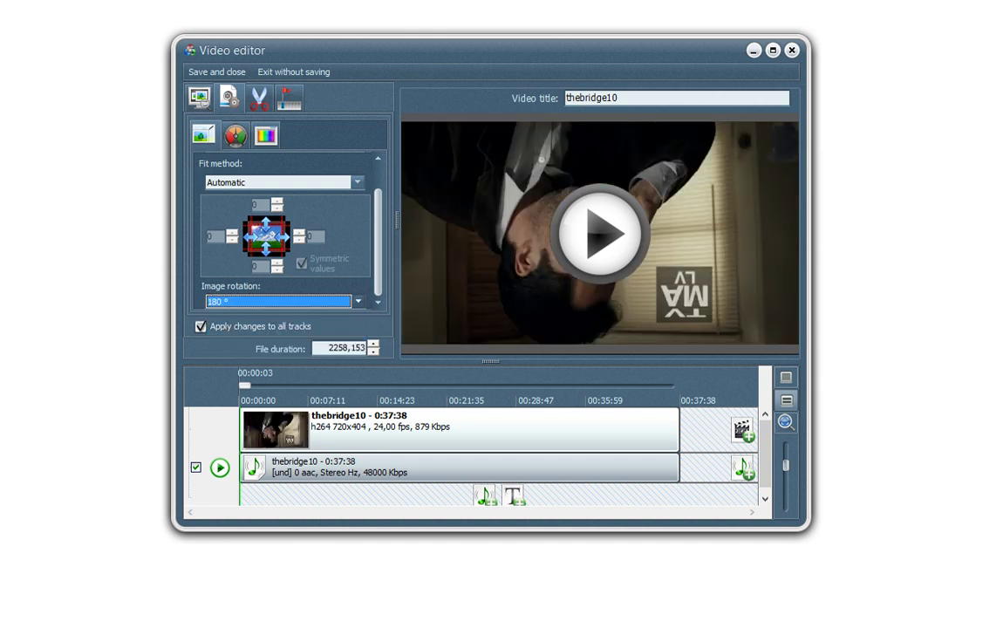
# Step: Set the video track's image rotation back to None
pyautogui.click(356, 302)
pyautogui.click(343, 313)
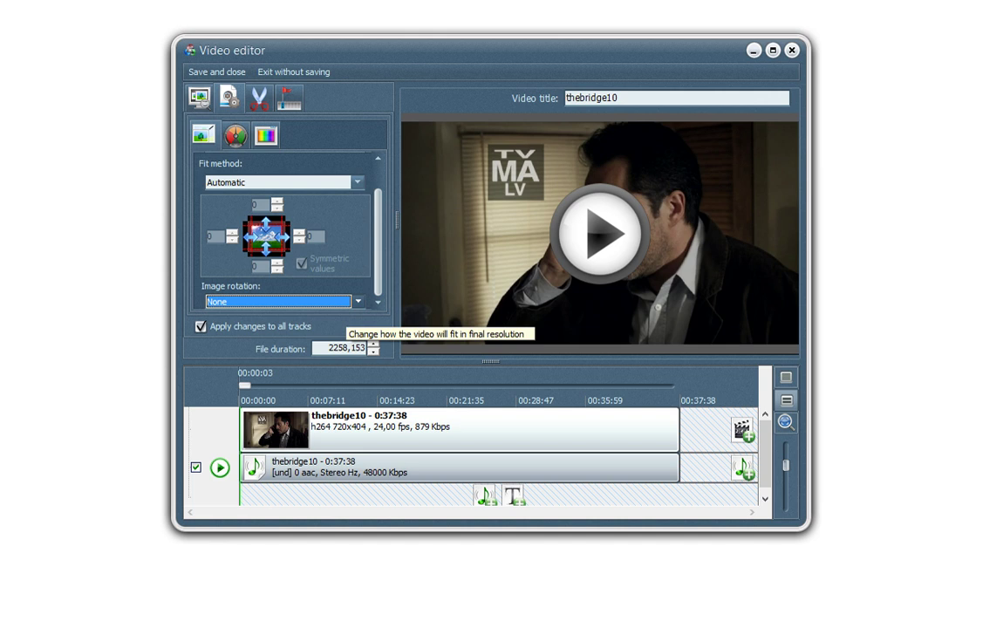
pyautogui.scroll(2, 287, 227)
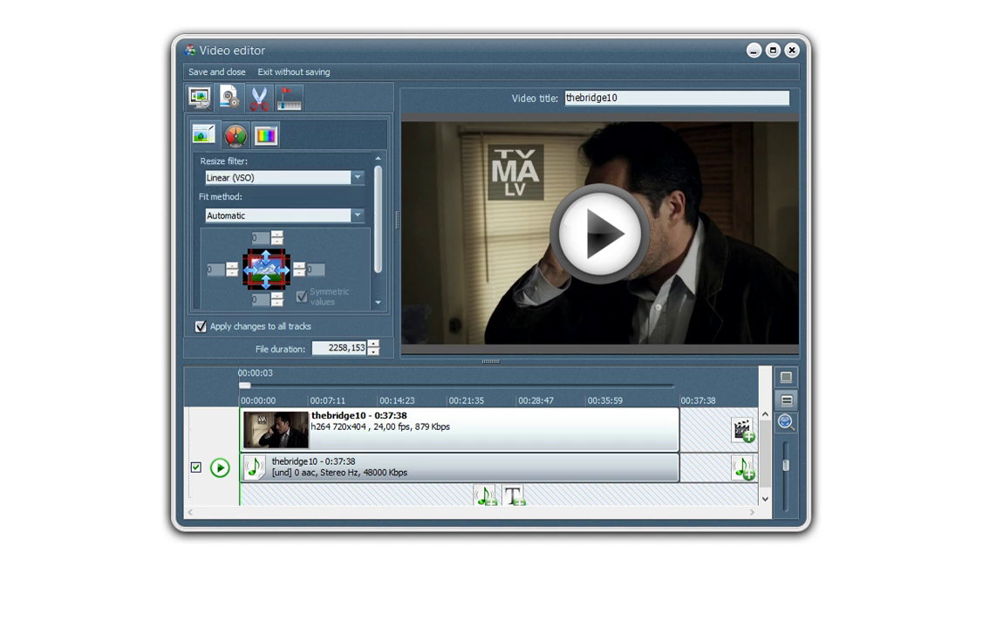
# Step: Mark a video cut from 00:01:12.713 to 00:06:52.042 on the timeline and validate it
pyautogui.click(258, 99)
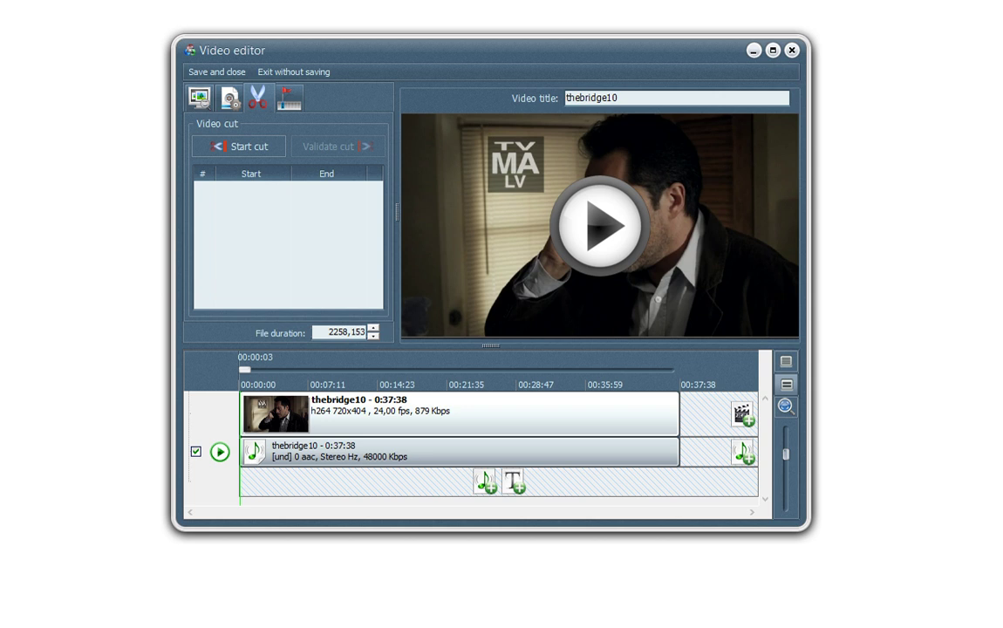
pyautogui.moveTo(244, 369); pyautogui.dragTo(254, 368)
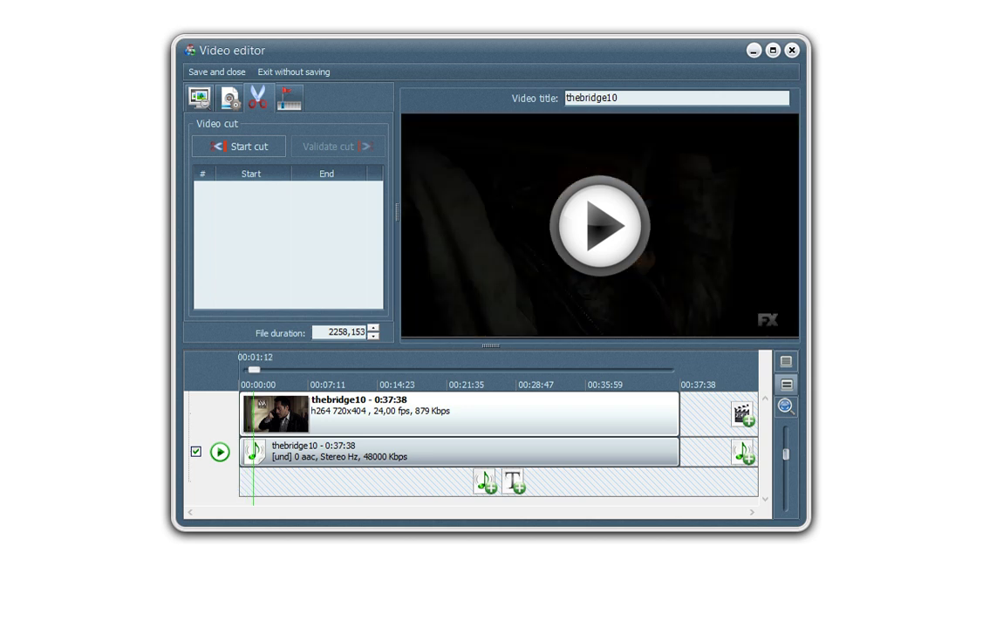
pyautogui.click(238, 145)
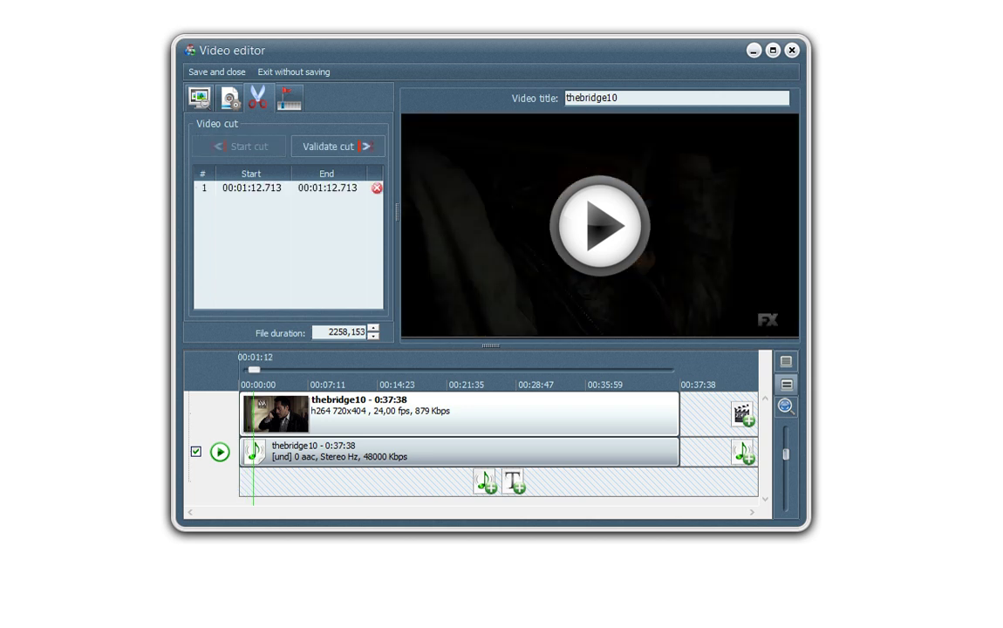
pyautogui.moveTo(254, 369); pyautogui.dragTo(304, 369)
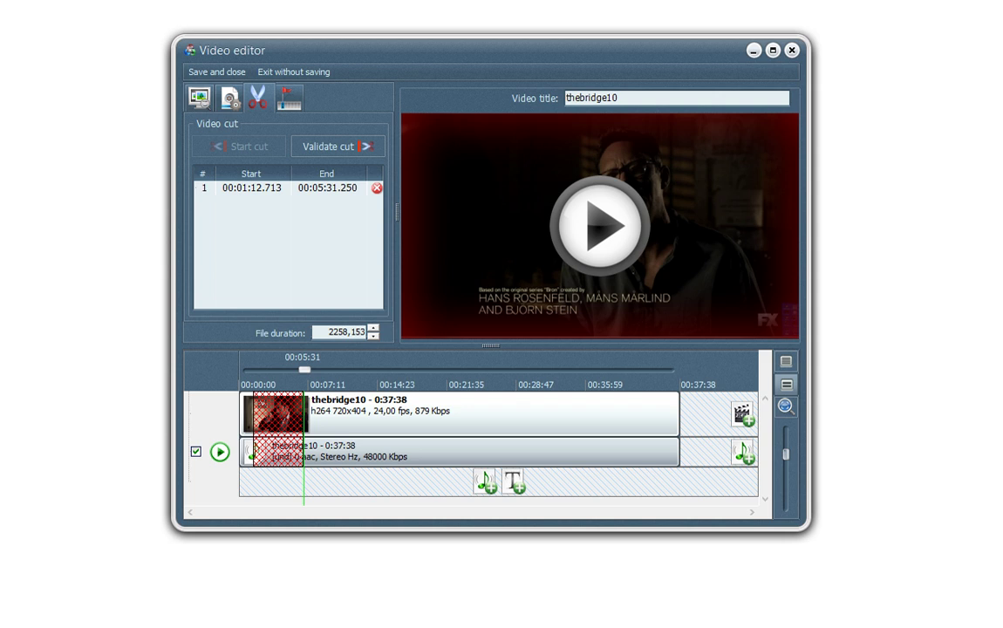
pyautogui.moveTo(305, 369); pyautogui.dragTo(320, 369)
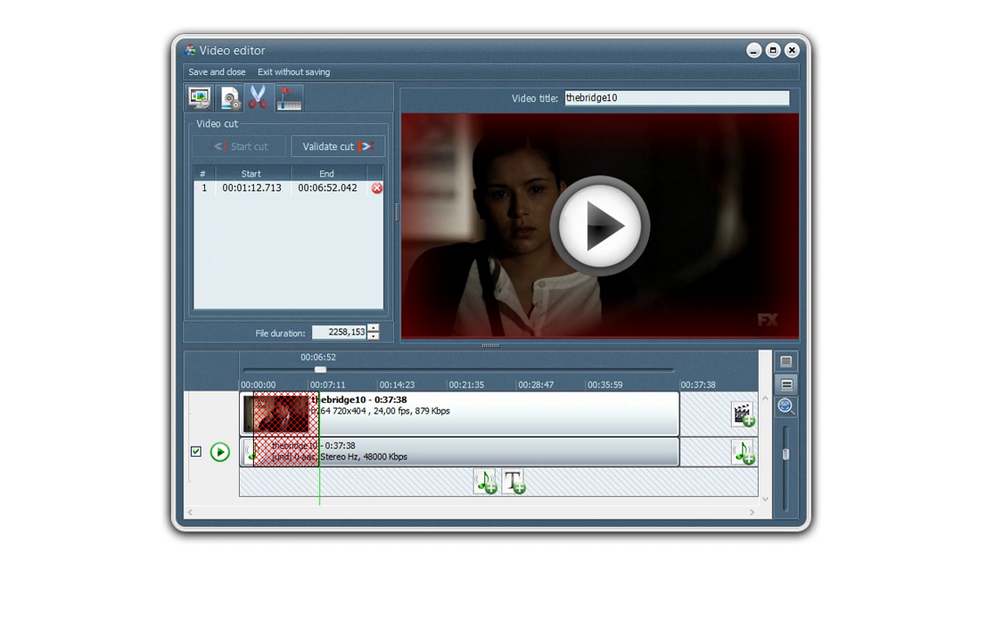
pyautogui.click(337, 147)
# Step: Delete the marked cut section from the cut list and check the chapter settings
pyautogui.click(376, 187)
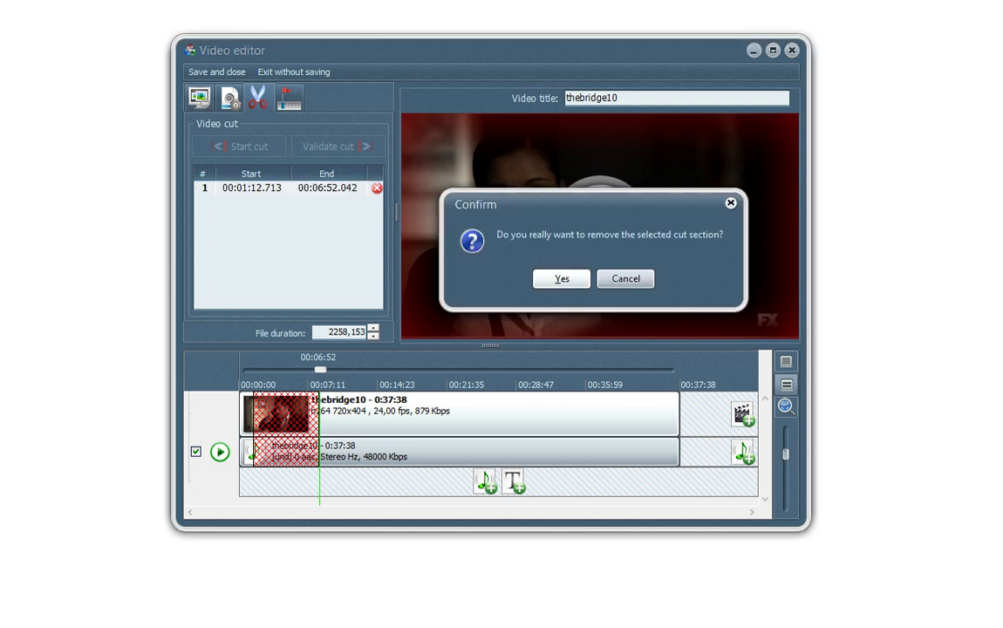
pyautogui.click(562, 279)
pyautogui.press('Return')
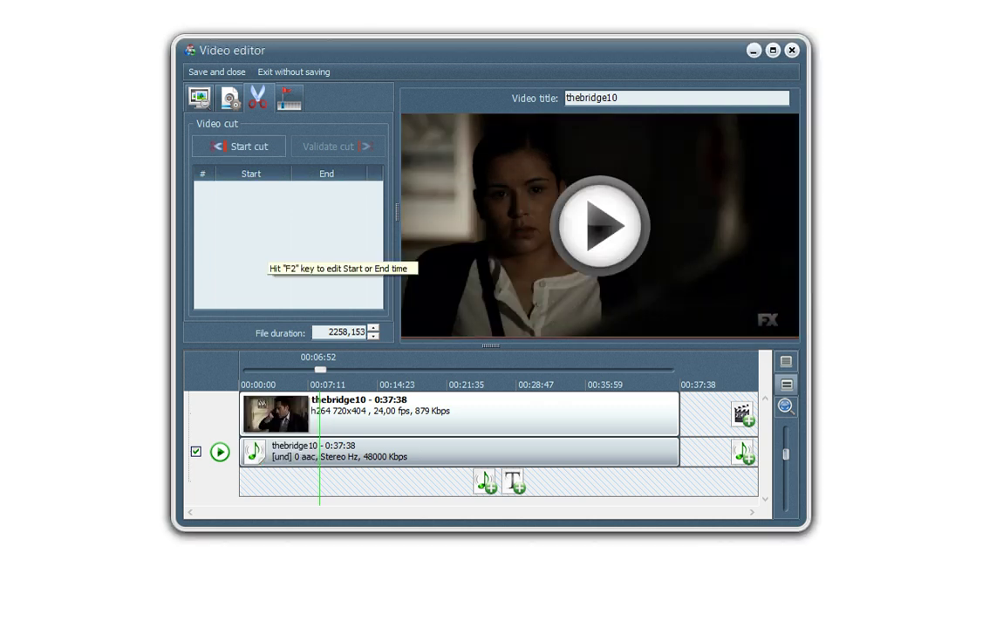
pyautogui.click(288, 97)
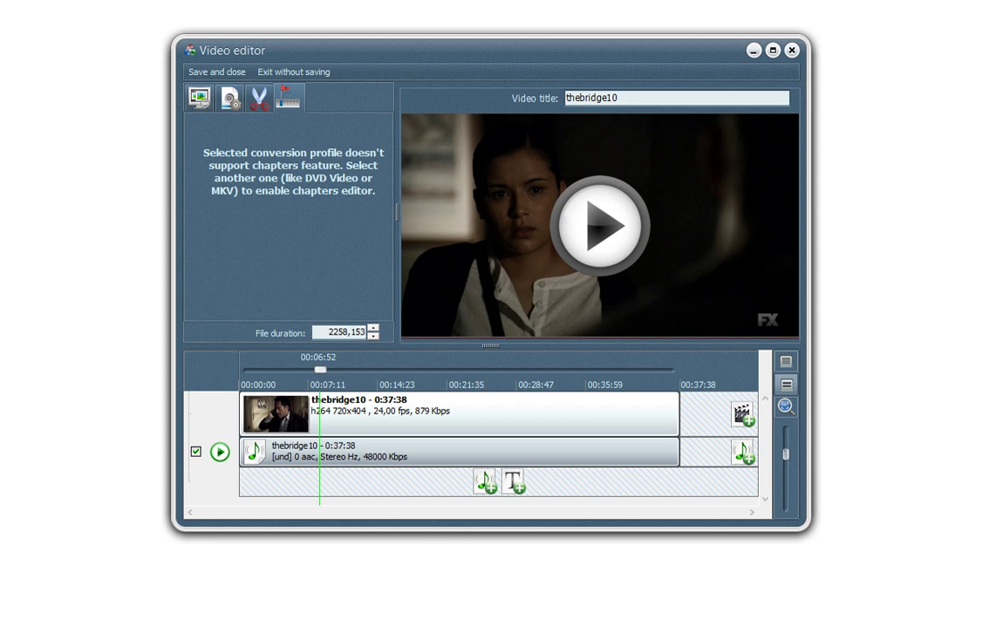
# Step: Set the audio track's compressor filter to 47% and its time offset to 300 ms
pyautogui.click(458, 450)
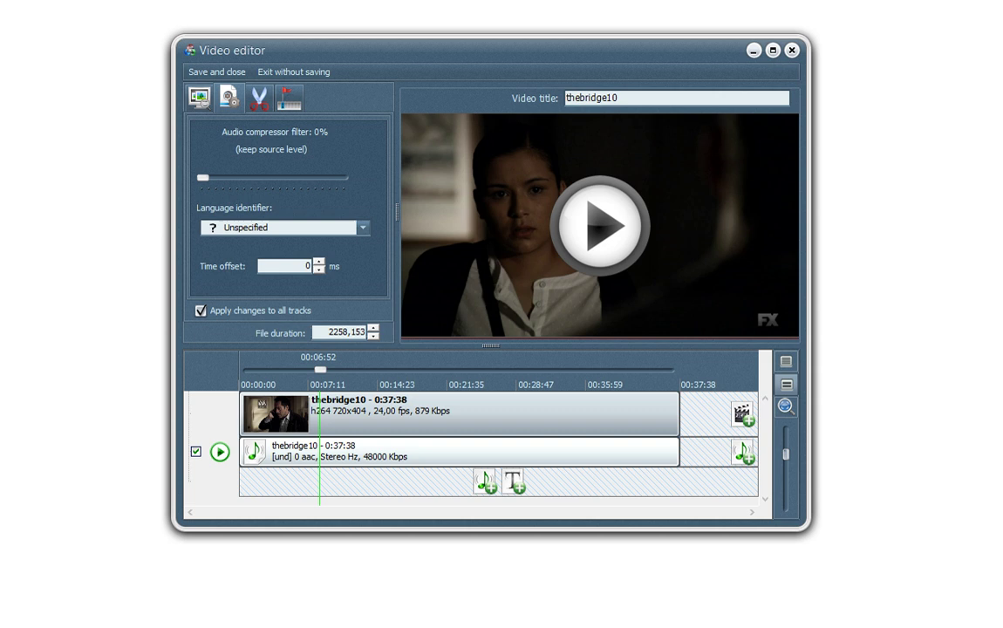
pyautogui.moveTo(202, 177); pyautogui.dragTo(270, 177)
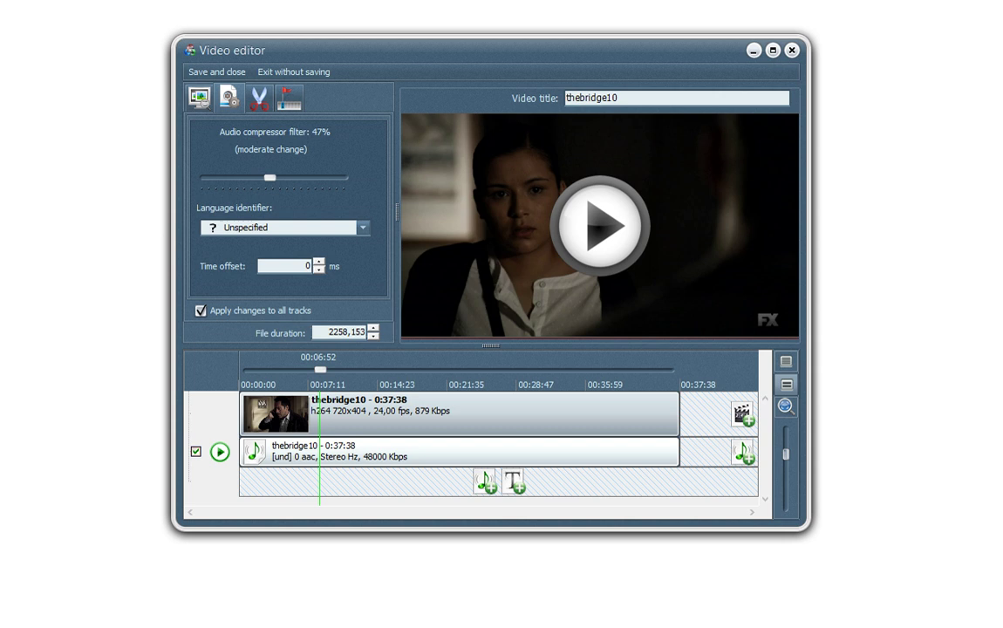
pyautogui.click(319, 262)
pyautogui.click(319, 269)
pyautogui.click(319, 261)
pyautogui.click(319, 261)
pyautogui.click(318, 262)
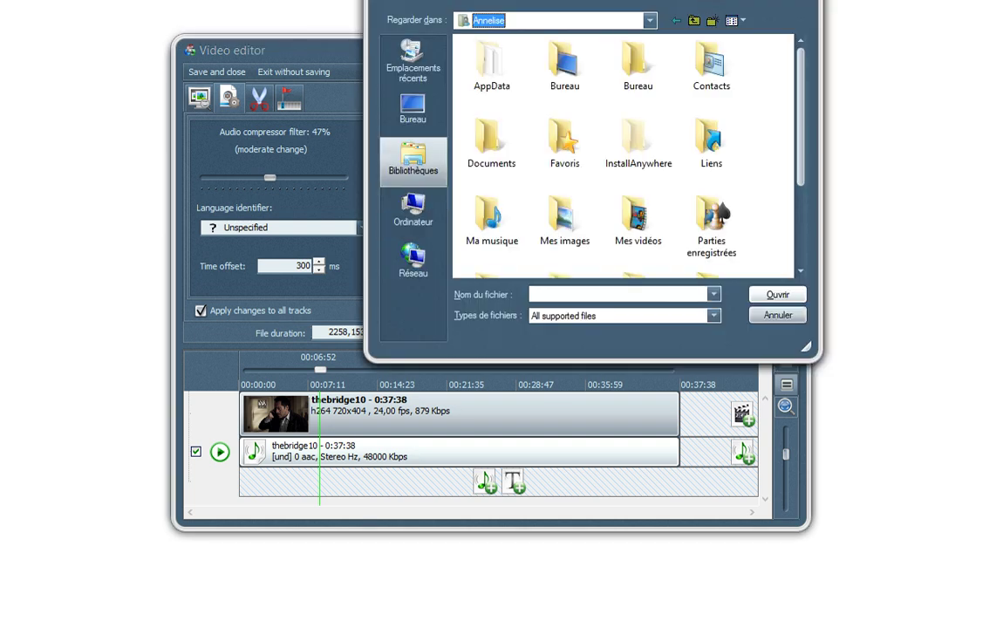
# Step: Add the subtitle file The Bridge (US) - 01x10 - Old Friends from the video library as a subtitle track
pyautogui.click(413, 162)
pyautogui.doubleClick(513, 139)
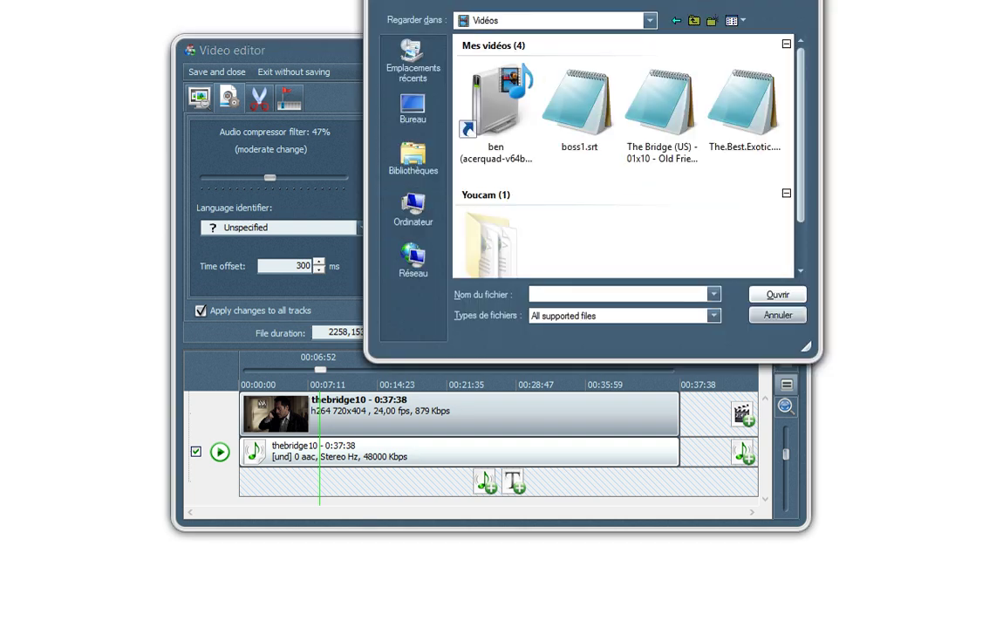
pyautogui.doubleClick(660, 113)
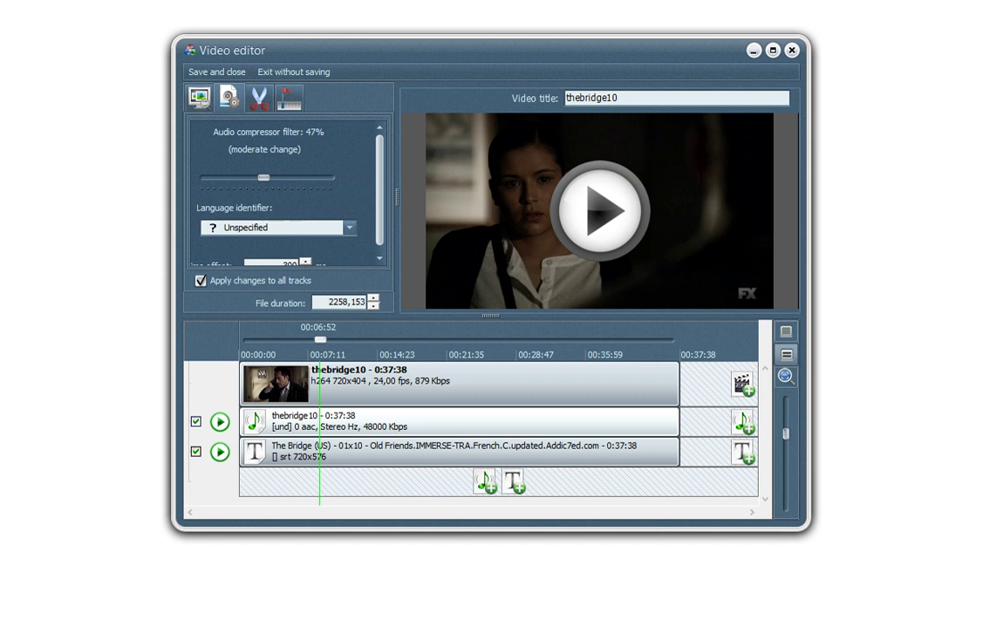
# Step: Set the subtitle track's font to Arial Rounded MT Bold and its color to Fuchsia
pyautogui.click(458, 451)
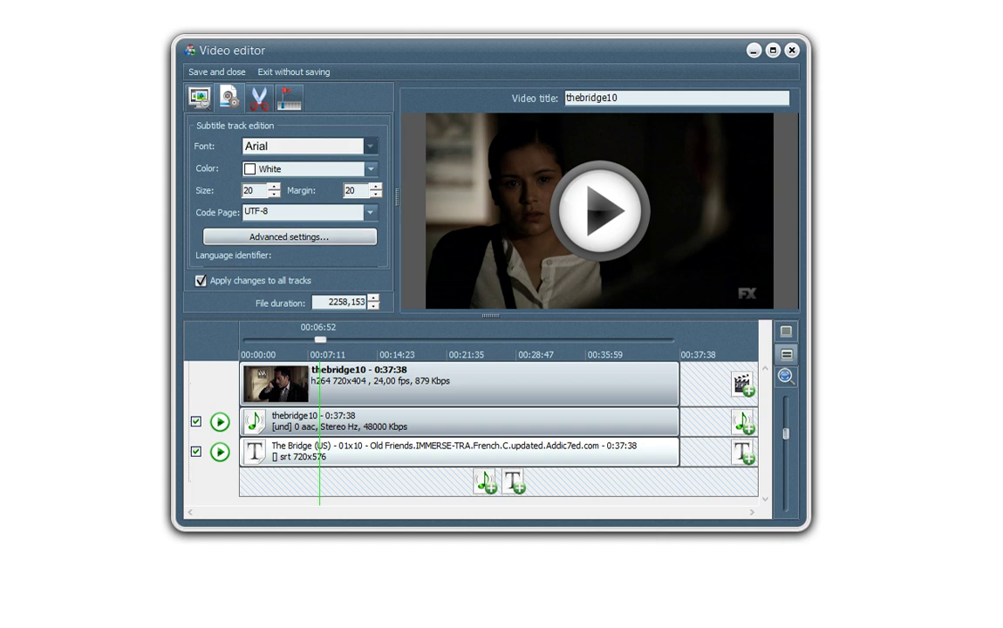
pyautogui.click(370, 145)
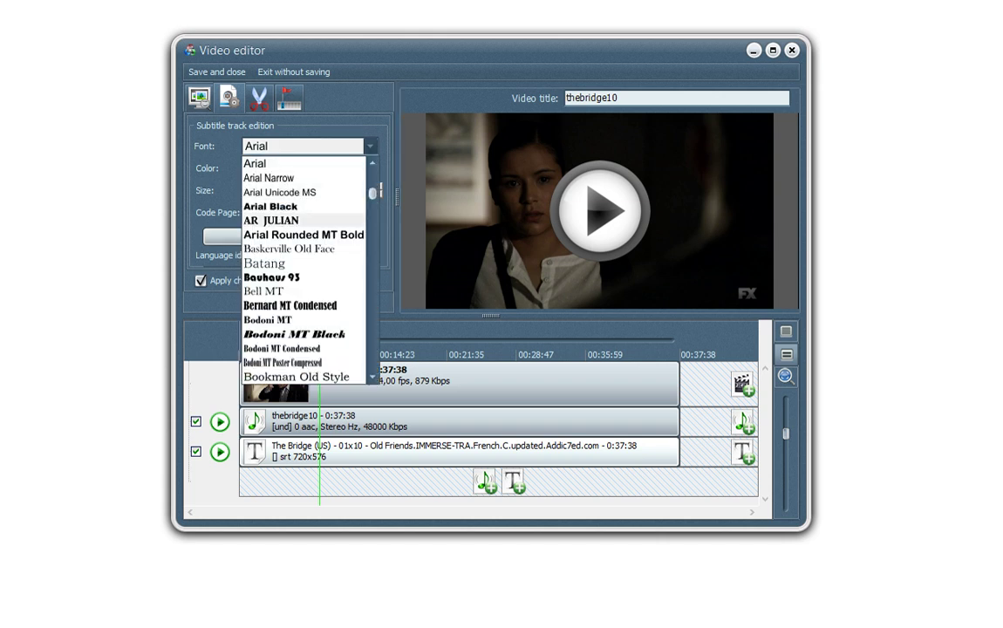
pyautogui.click(304, 234)
pyautogui.click(370, 168)
pyautogui.press('Up')
pyautogui.press('Up')
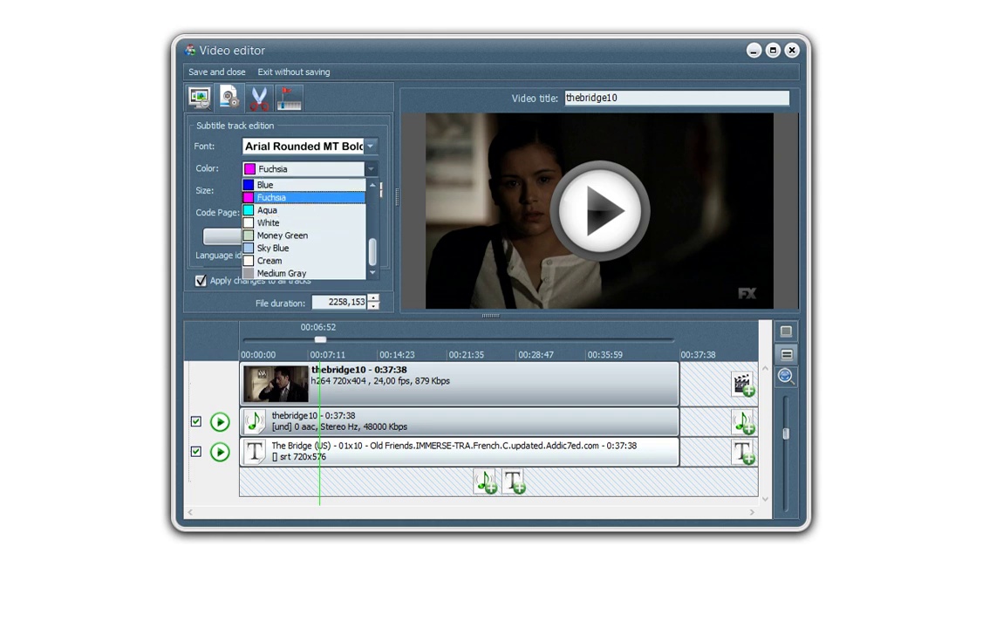
pyautogui.press('Return')
# Step: Set the subtitle size to 26 and, with a subtitle line previewed in playback, change the subtitle color to Aqua
pyautogui.click(273, 186)
pyautogui.click(274, 186)
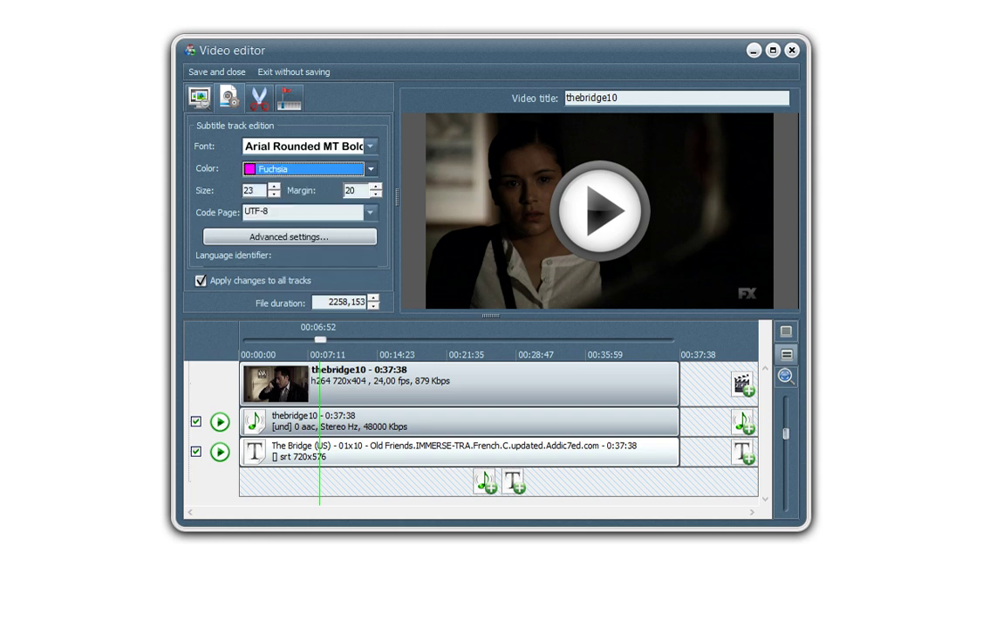
pyautogui.click(274, 185)
pyautogui.click(274, 185)
pyautogui.click(274, 186)
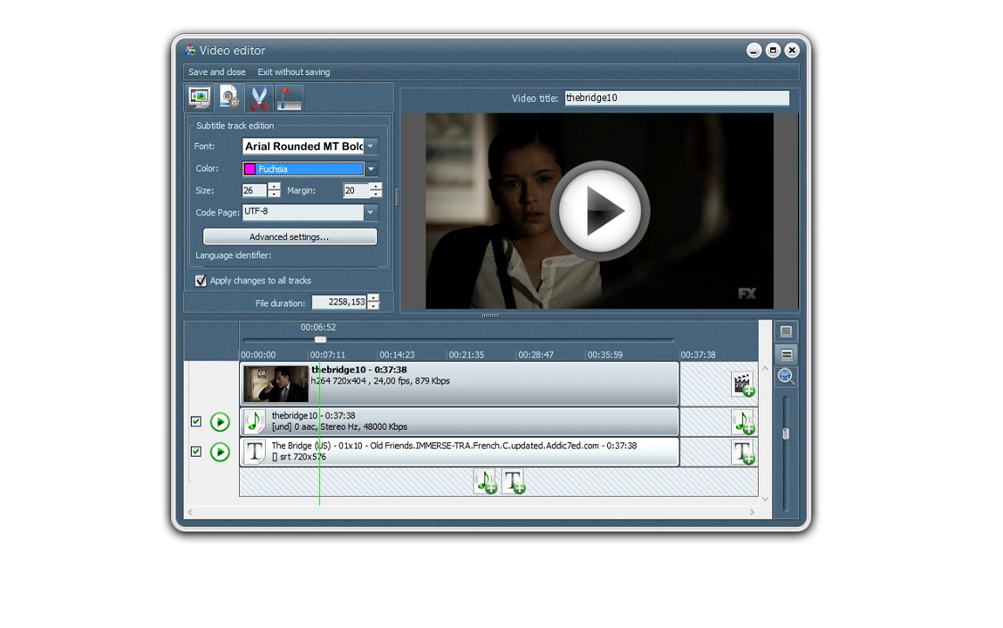
pyautogui.click(599, 210)
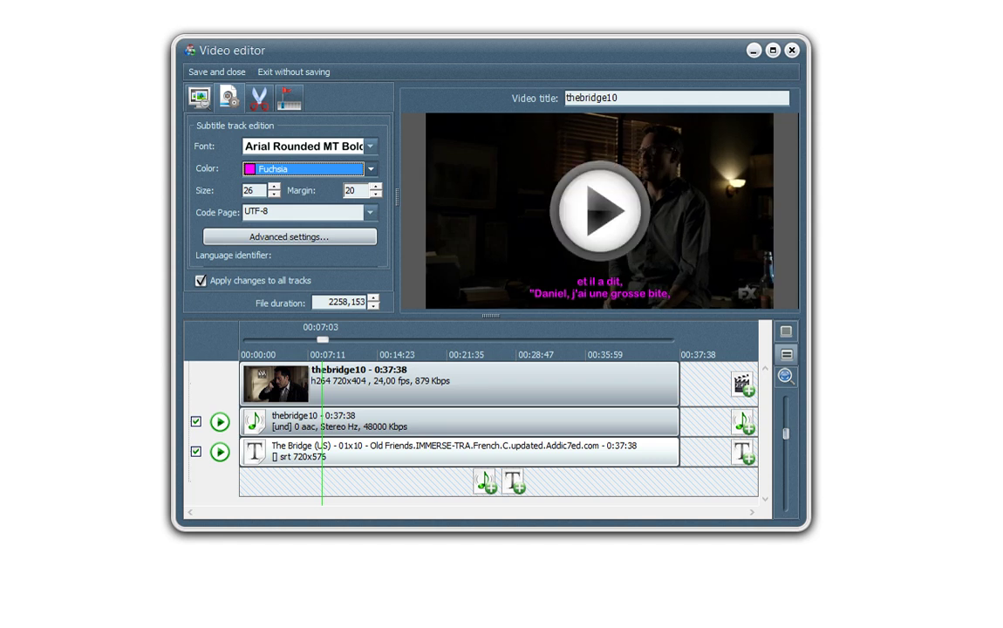
pyautogui.press('Down')
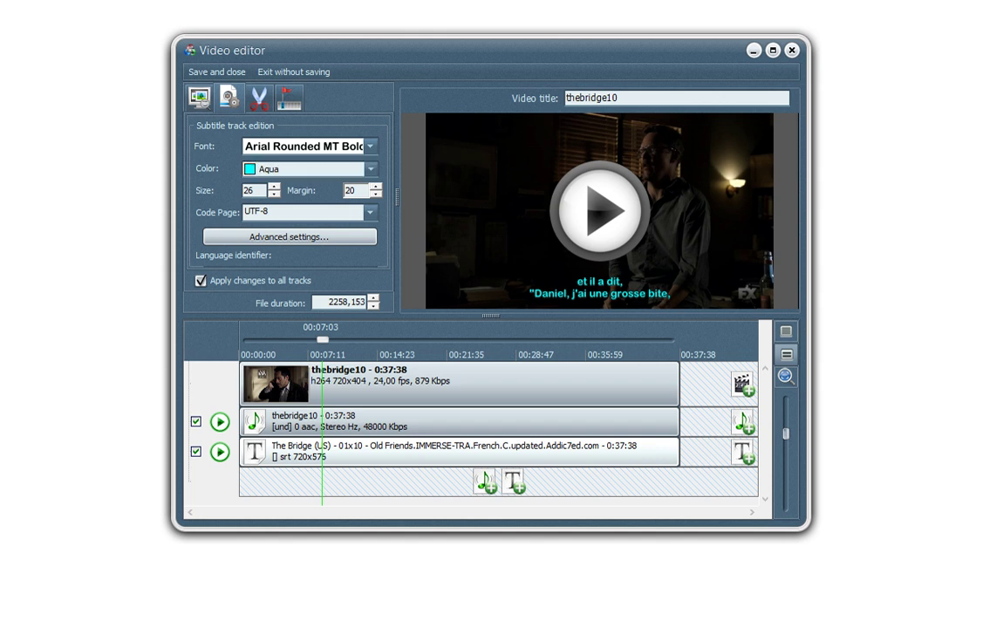
# Step: Append bb31.mp4 after thebridge10 on the video timeline, and save the edits and close the video editor
pyautogui.click(496, 90)
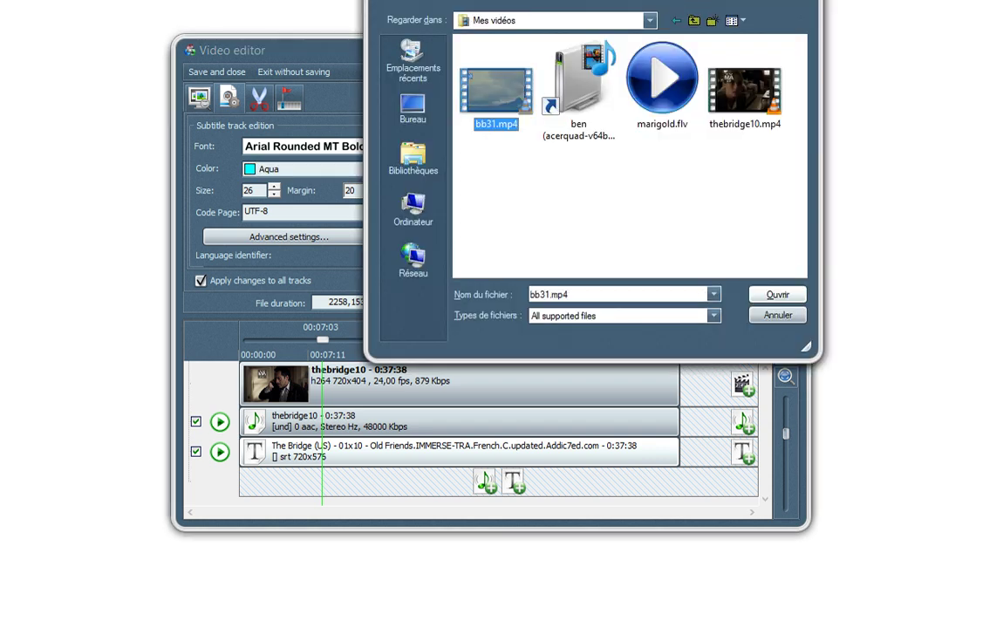
pyautogui.press('Return')
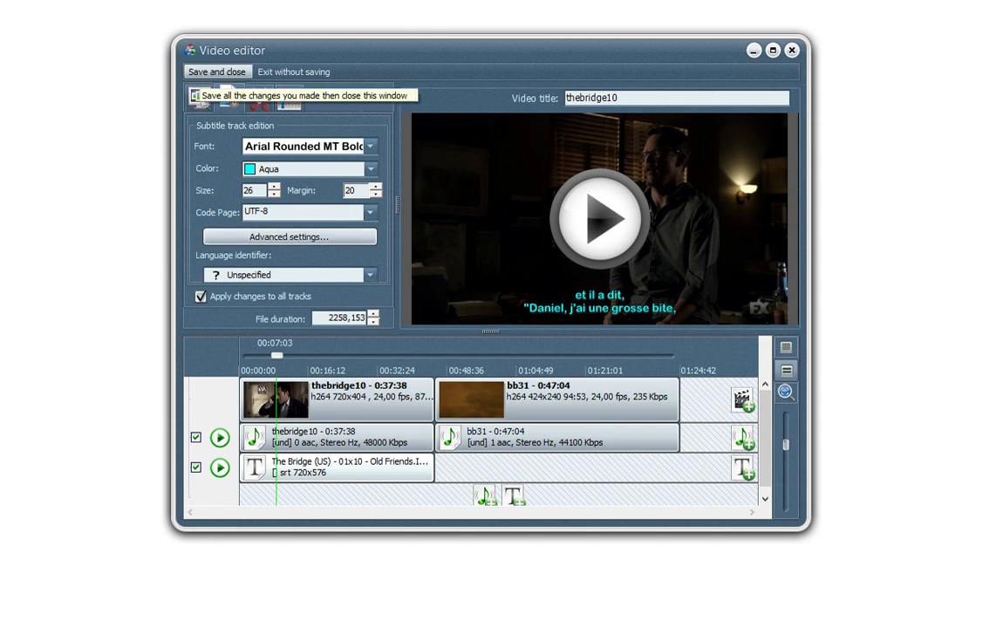
pyautogui.click(217, 71)
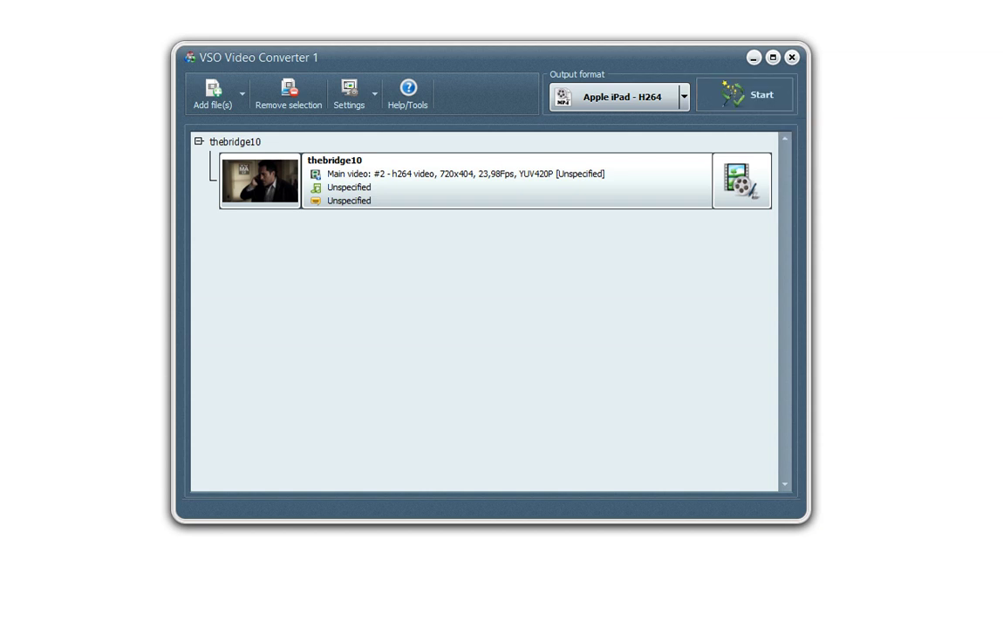
# Step: In the advanced DVD Video settings, choose the menu template Mur d'image, pour une collection de clips vidéos
pyautogui.click(349, 91)
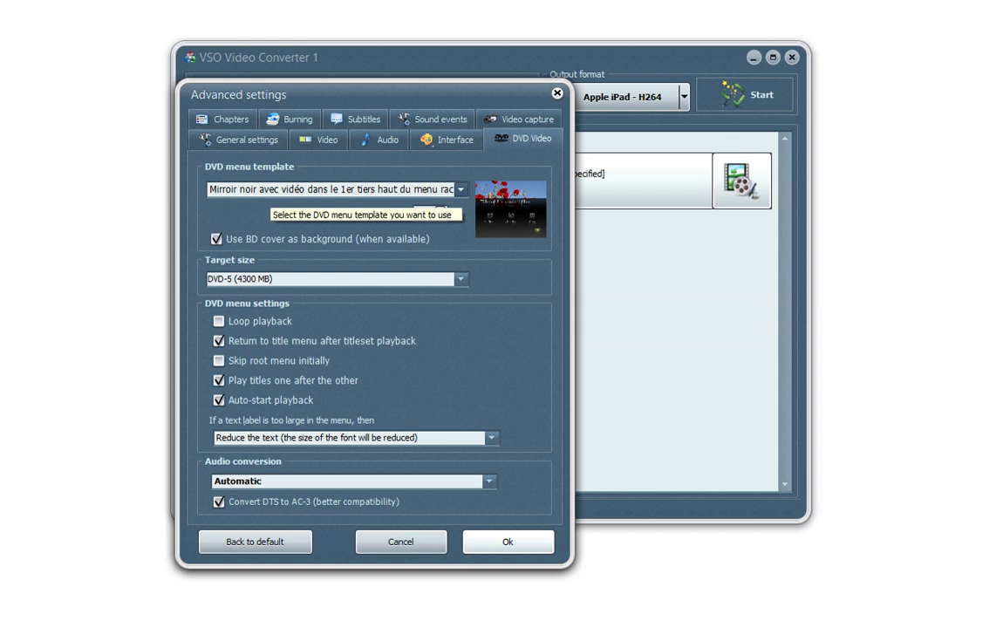
pyautogui.click(266, 189)
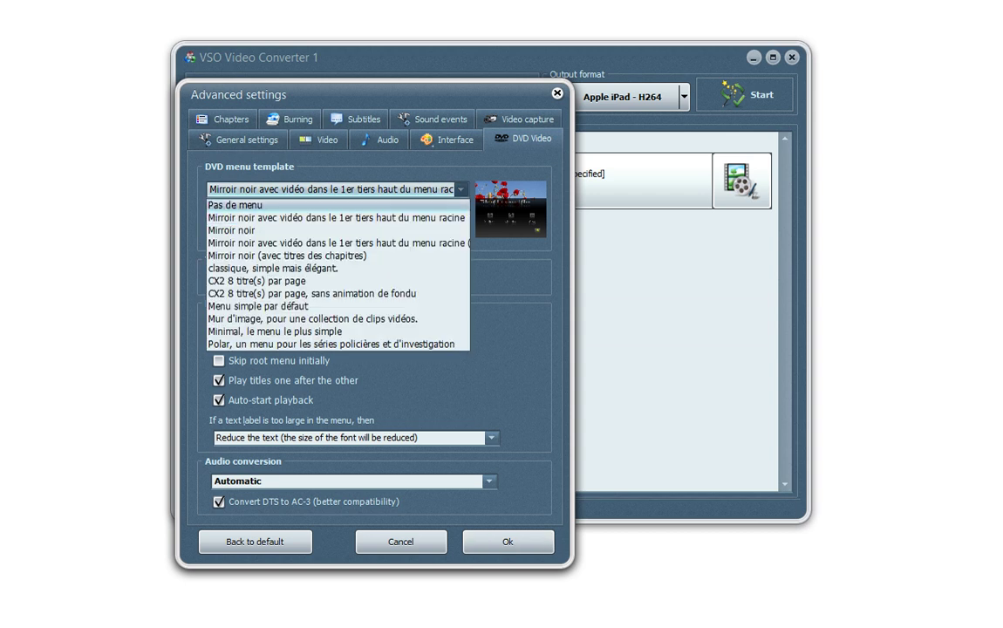
pyautogui.click(234, 205)
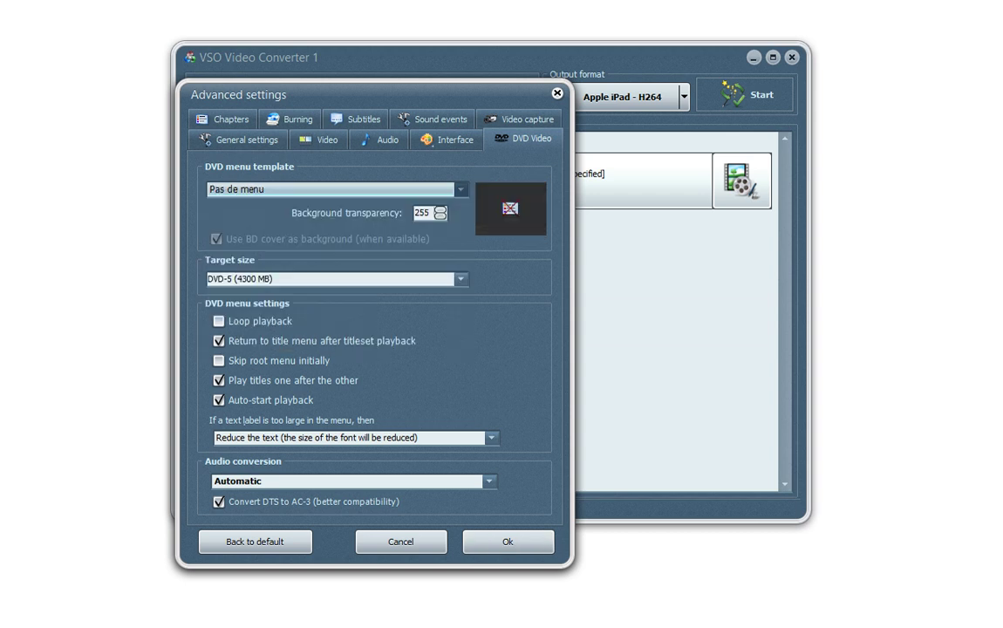
pyautogui.click(460, 189)
pyautogui.click(329, 319)
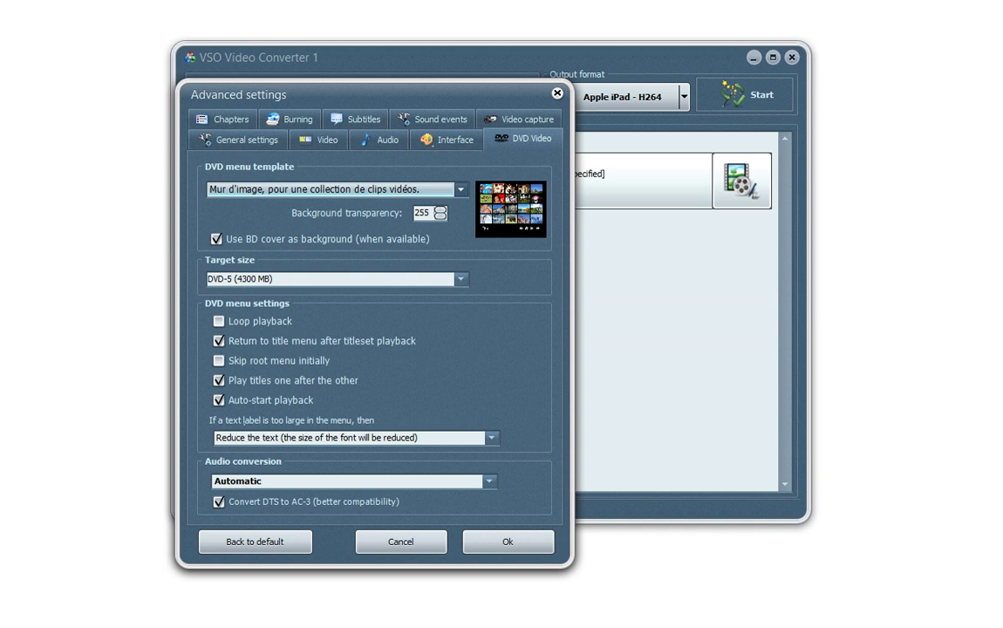
# Step: Enable burning the project after conversion in the burning settings and apply the advanced settings
pyautogui.click(291, 119)
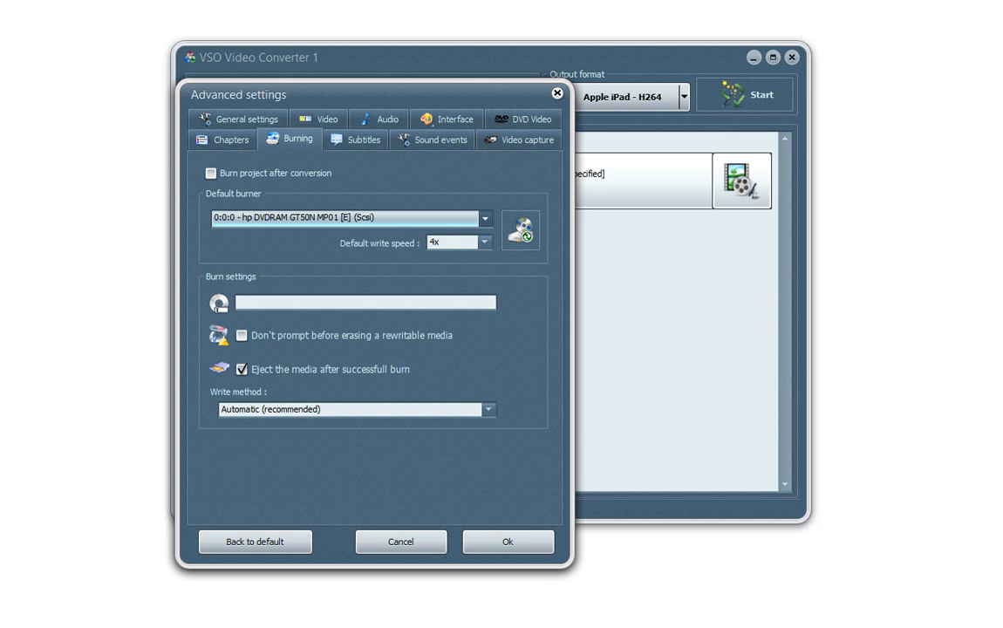
pyautogui.hotkey('shift', 'Tab')
pyautogui.press('space')
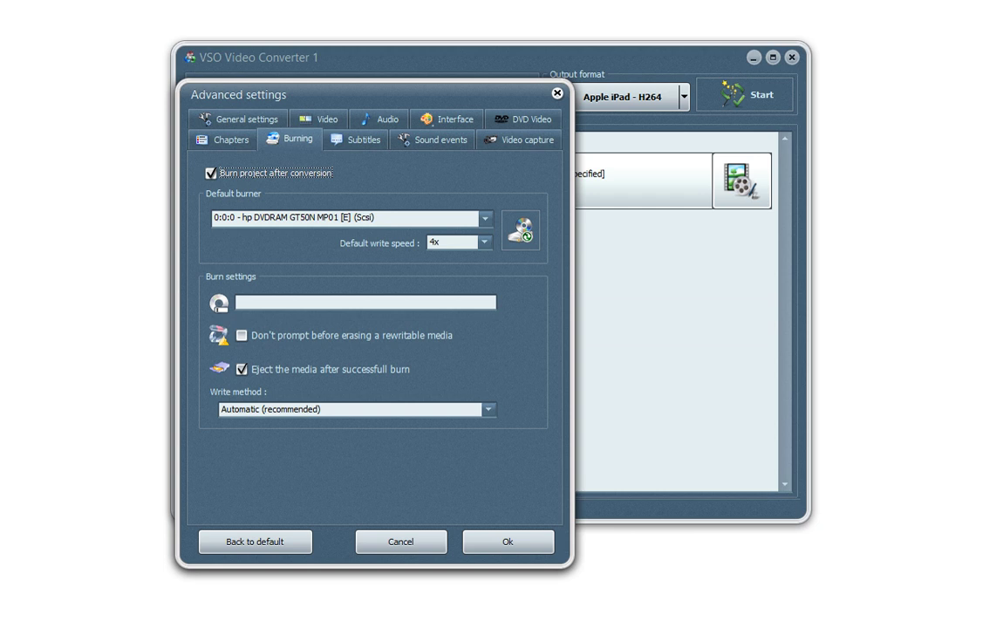
pyautogui.press('Return')
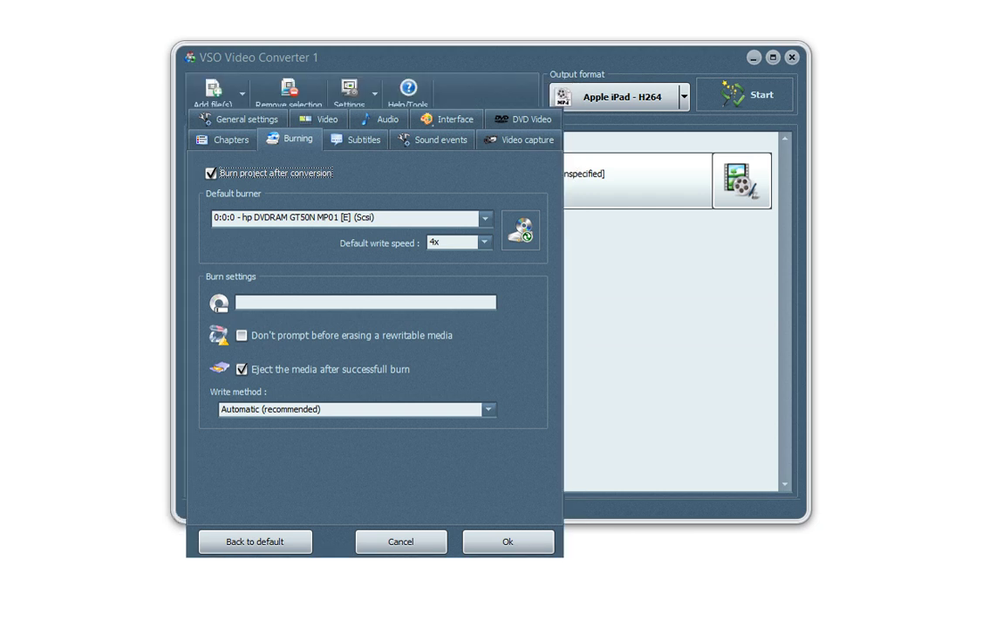